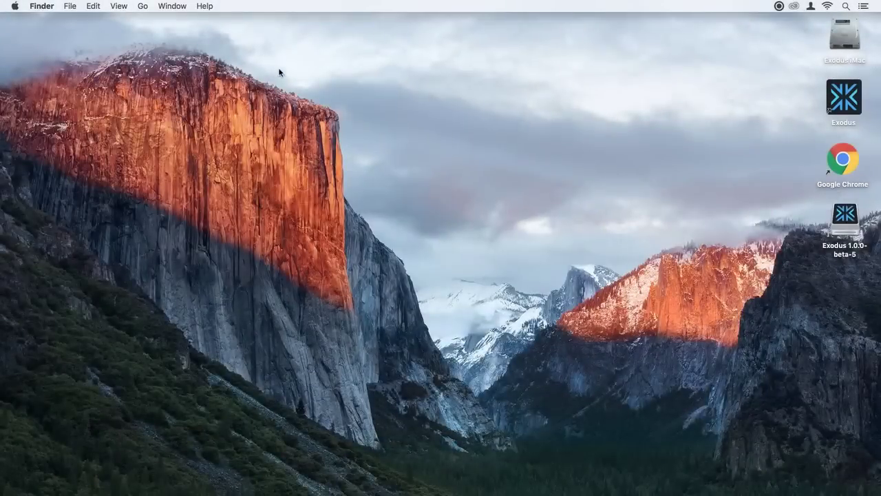
Open the Exodus 1.0.0-beta-5 disk image and drag Exodus onto the Applications folder twice
{"action": "double_click", "coordinate": [837, 215]}
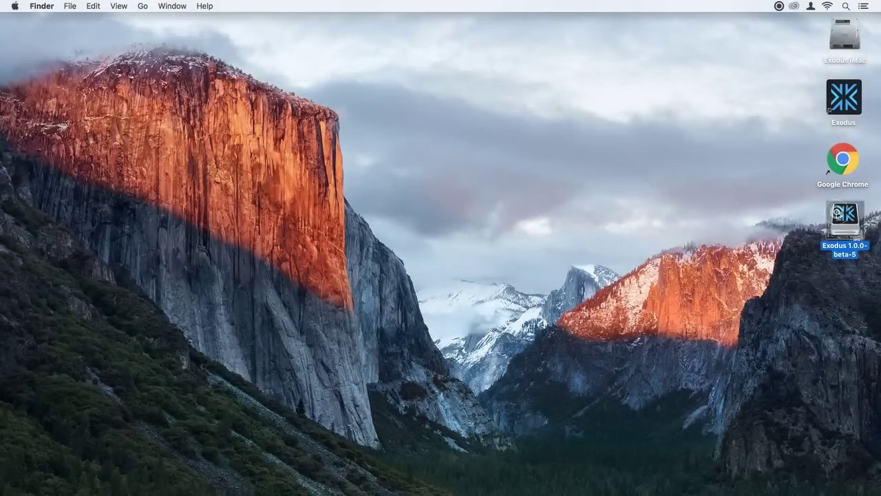
{"action": "left_click_drag", "start_coordinate": [252, 57], "coordinate": [245, 54]}
{"action": "mouse_move", "coordinate": [158, 208]}
{"action": "left_mouse_down"}
{"action": "mouse_move", "coordinate": [335, 176]}
{"action": "mouse_move", "coordinate": [326, 220]}
{"action": "mouse_move", "coordinate": [172, 199]}
{"action": "left_mouse_up"}
{"action": "left_click", "coordinate": [253, 174]}
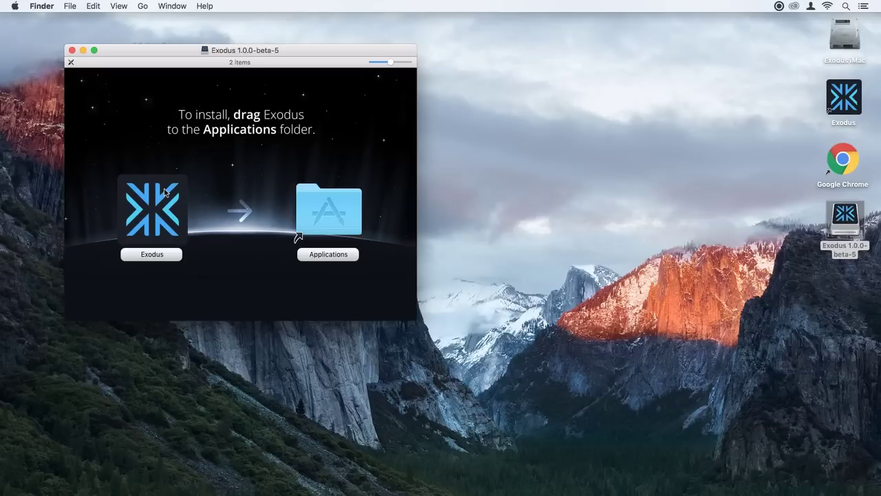
{"action": "mouse_move", "coordinate": [153, 201]}
{"action": "left_mouse_down"}
{"action": "mouse_move", "coordinate": [280, 181]}
{"action": "mouse_move", "coordinate": [160, 207]}
{"action": "left_mouse_up"}
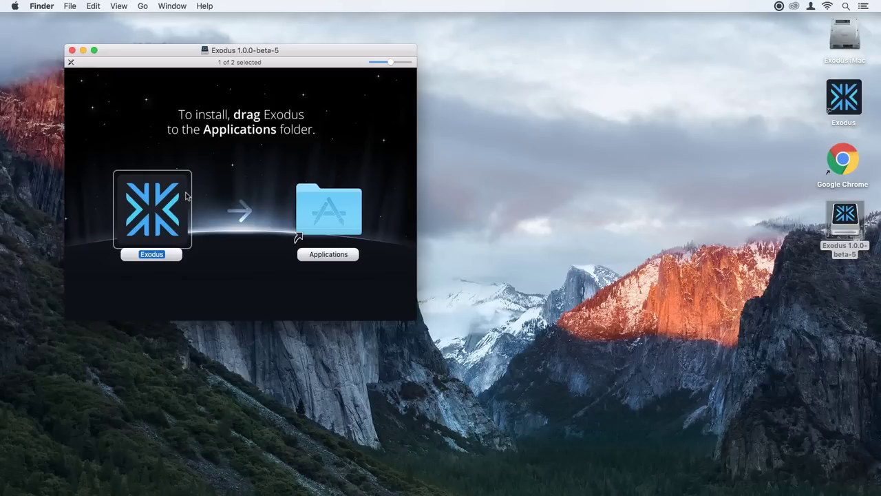
{"action": "left_click", "coordinate": [210, 176]}
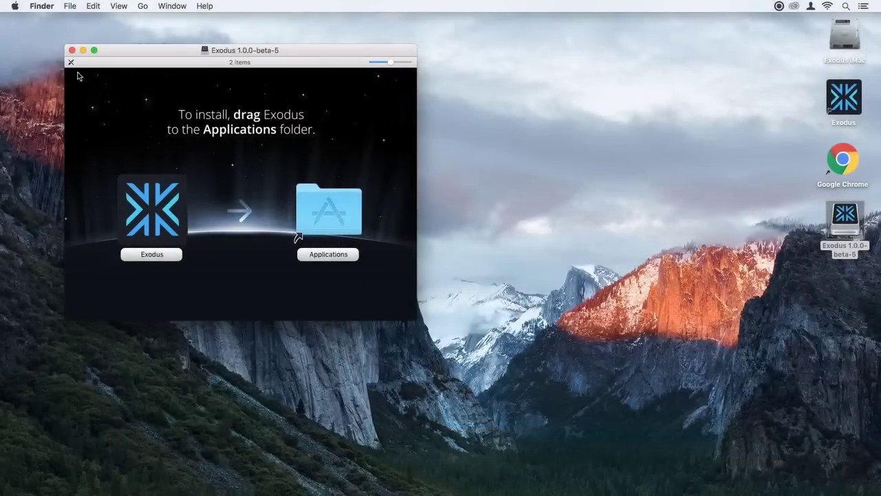
Close the installer window and restore the minimized Exodus wallet from the Dock
{"action": "left_click", "coordinate": [71, 51]}
{"action": "left_click", "coordinate": [483, 123]}
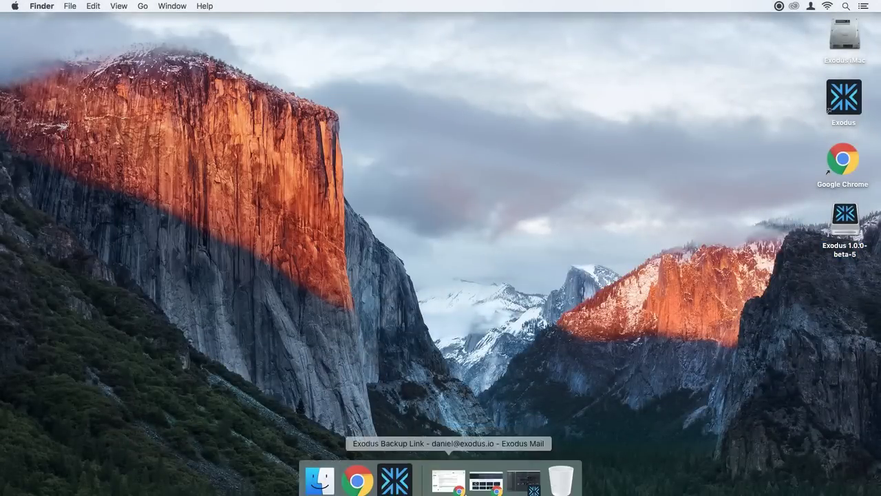
{"action": "left_click", "coordinate": [524, 473]}
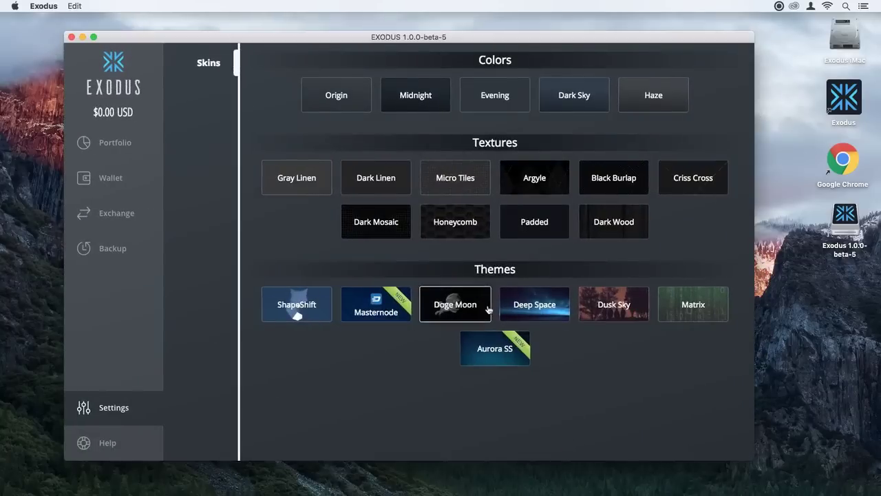
Tour the Portfolio, Wallet, Exchange and Backup pages, ending on Skins settings
{"action": "left_click", "coordinate": [117, 142]}
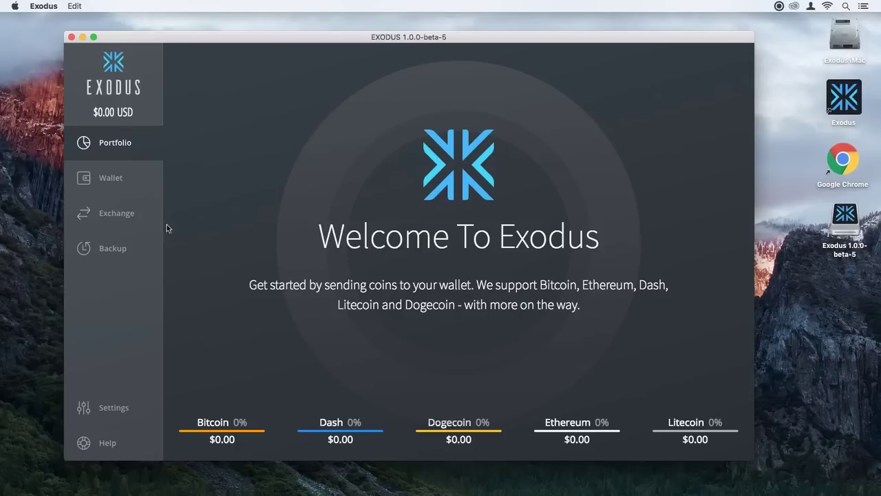
{"action": "left_click", "coordinate": [108, 187]}
{"action": "left_click", "coordinate": [115, 212]}
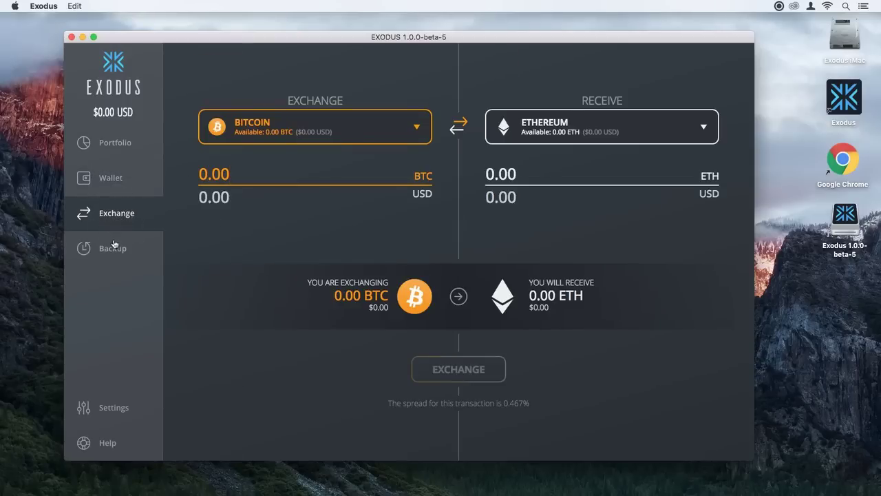
{"action": "left_click", "coordinate": [112, 246]}
{"action": "left_click", "coordinate": [115, 409]}
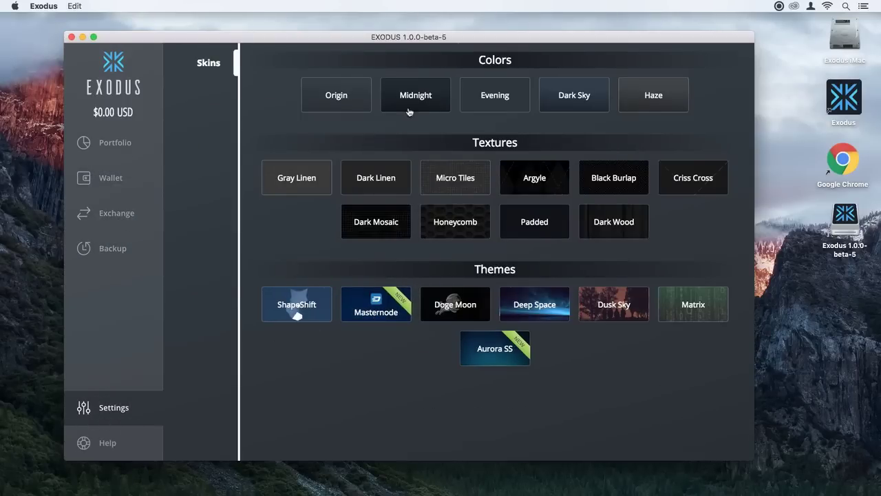
Apply the Midnight colour and try the Argyle, Dark Linen and Gray Linen textures
{"action": "left_click", "coordinate": [437, 92]}
{"action": "left_click", "coordinate": [517, 170]}
{"action": "left_click", "coordinate": [376, 180]}
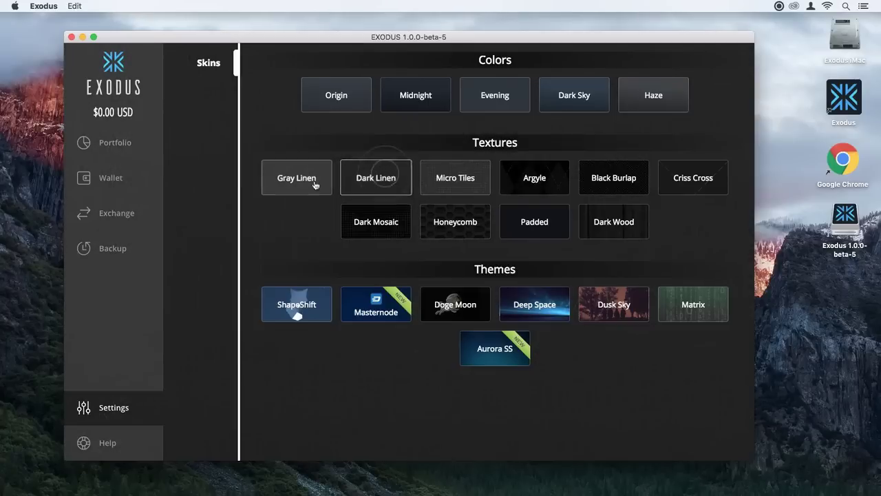
{"action": "left_click", "coordinate": [297, 180]}
Try the ShapeShift and Masternode themes, then settle on the Aurora SS theme
{"action": "left_click", "coordinate": [306, 313]}
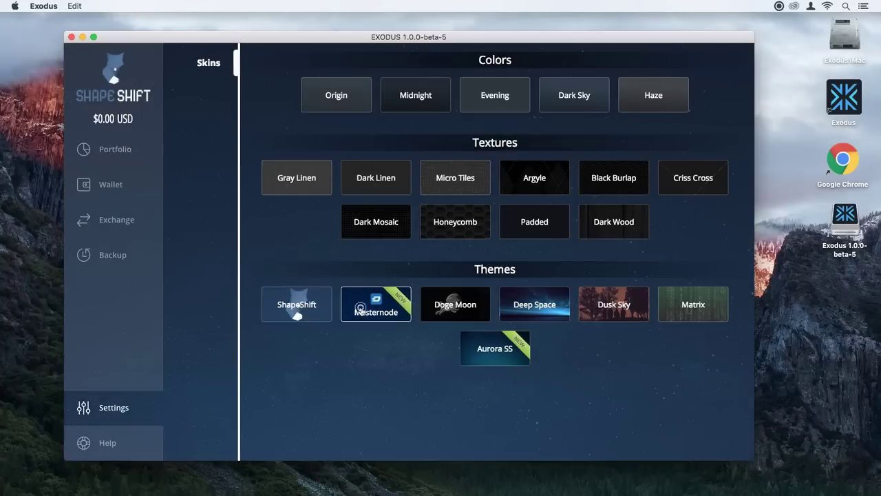
{"action": "left_click", "coordinate": [363, 313]}
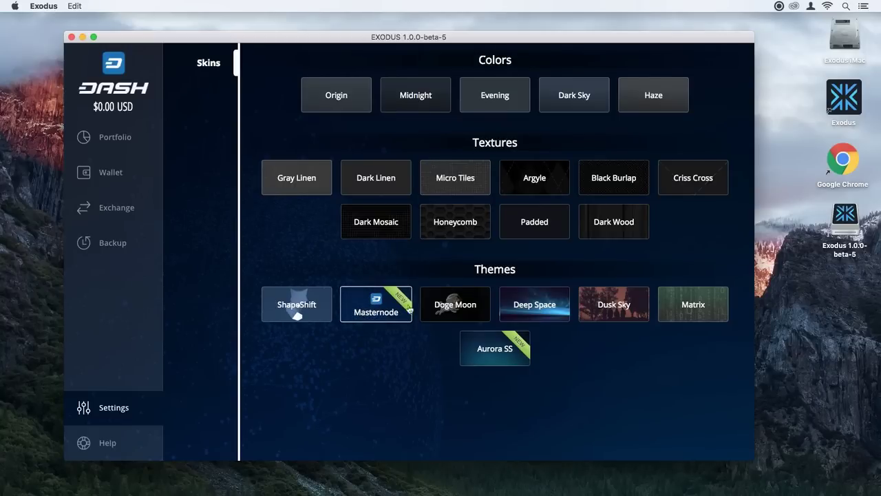
{"action": "left_click", "coordinate": [500, 339]}
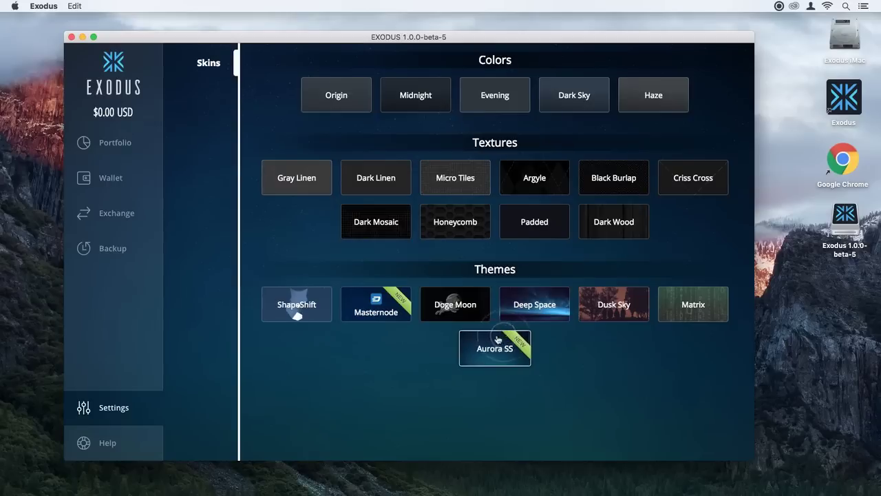
{"action": "left_click", "coordinate": [108, 146]}
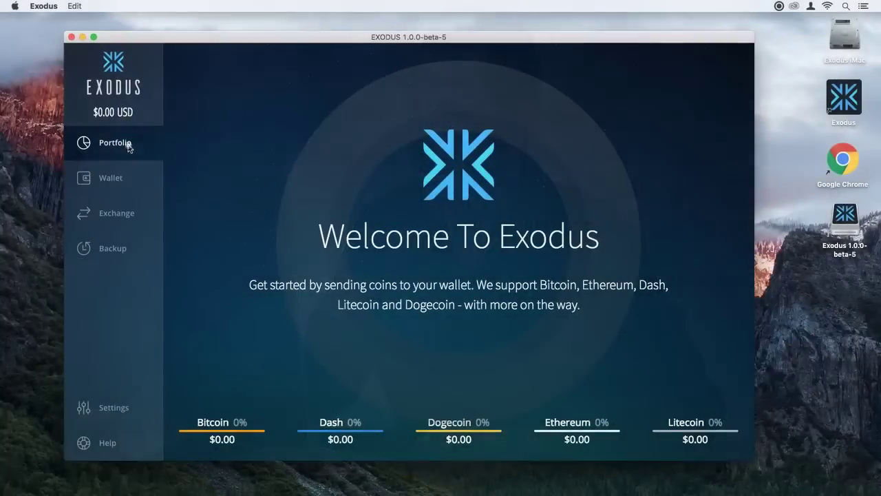
Go back to the Portfolio page to see it in the Aurora SS theme
{"action": "left_click", "coordinate": [125, 147]}
Switch the wallet to Dash and show its receive address and QR code
{"action": "left_click", "coordinate": [125, 177]}
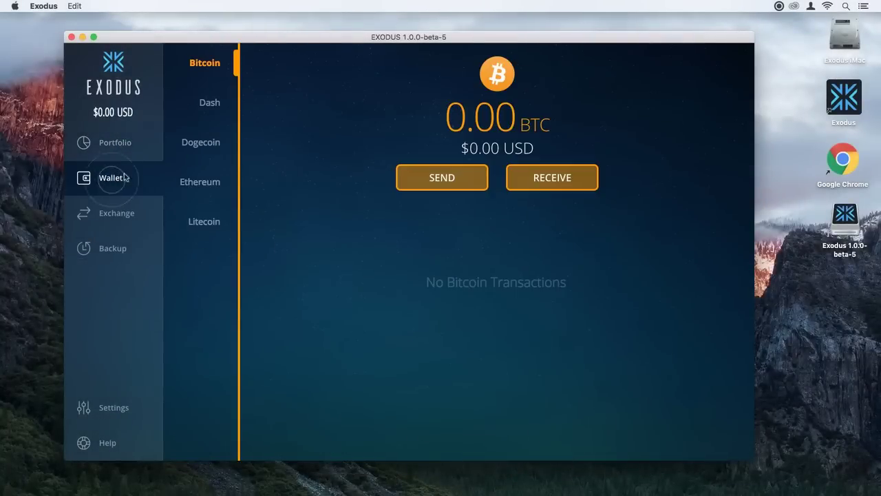
{"action": "left_click", "coordinate": [209, 106]}
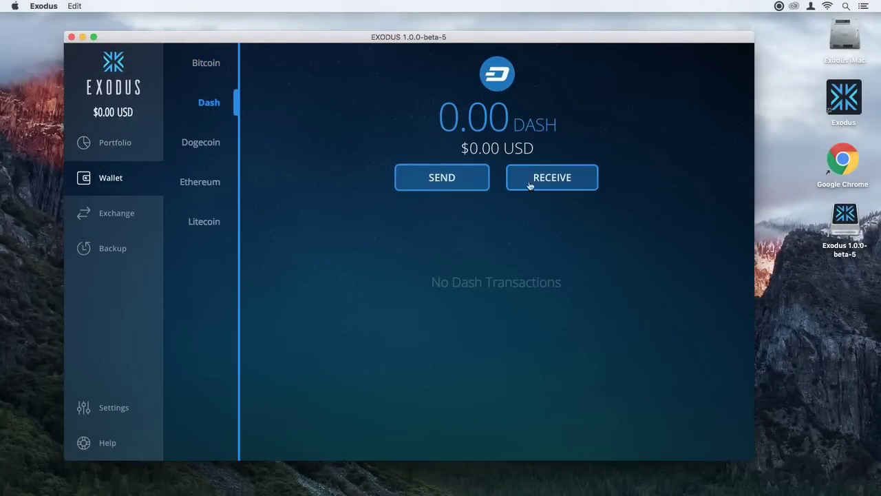
{"action": "left_click", "coordinate": [552, 177]}
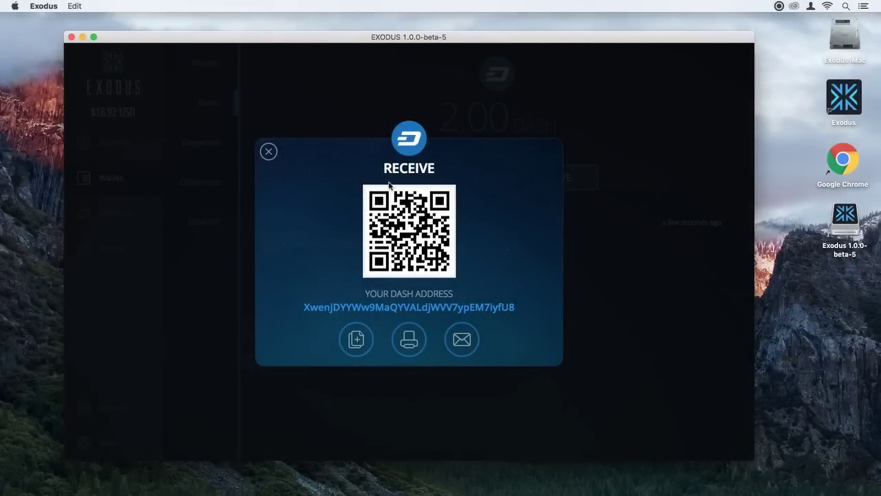
Close the Dash receive panel and view the $18.92 portfolio, 100% Dash
{"action": "left_click", "coordinate": [268, 153]}
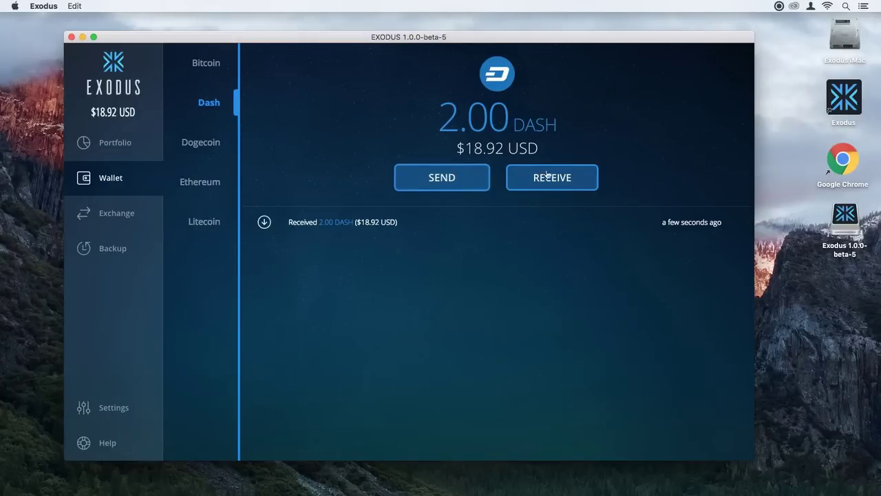
{"action": "left_click", "coordinate": [122, 144]}
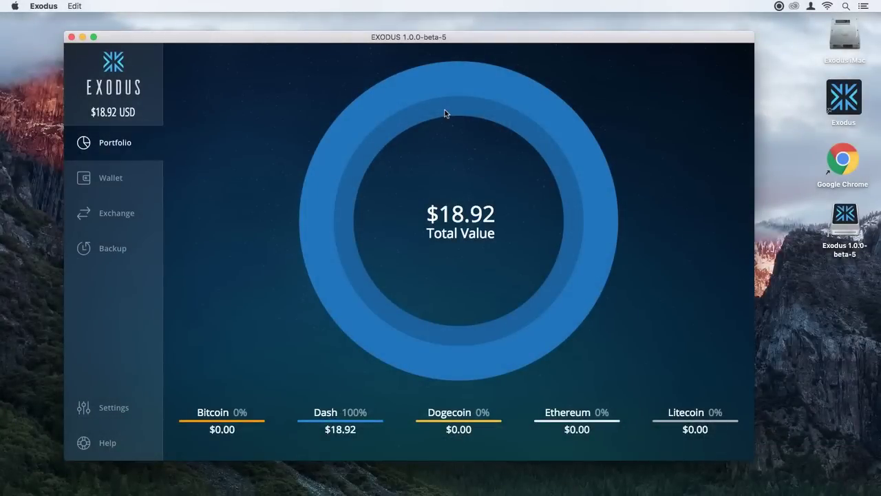
Inspect the received 2.00 DASH transaction in the Dash wallet, then start the Backup
{"action": "left_click", "coordinate": [121, 185]}
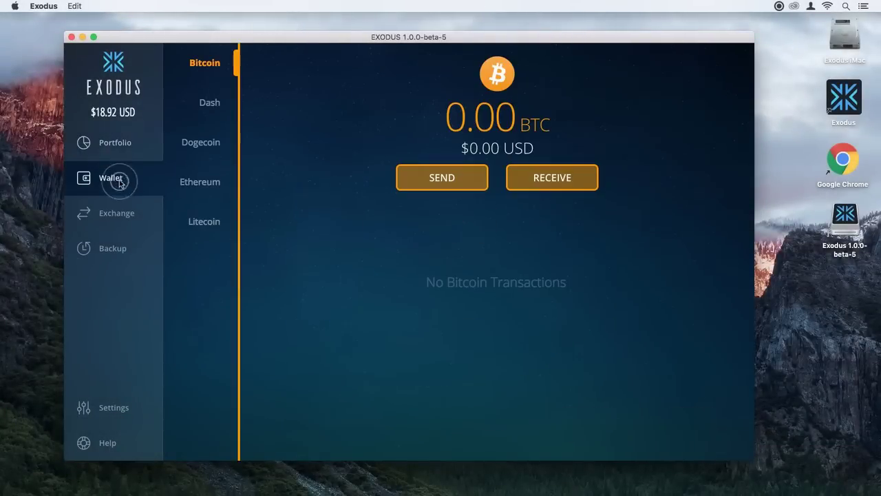
{"action": "left_click", "coordinate": [207, 113]}
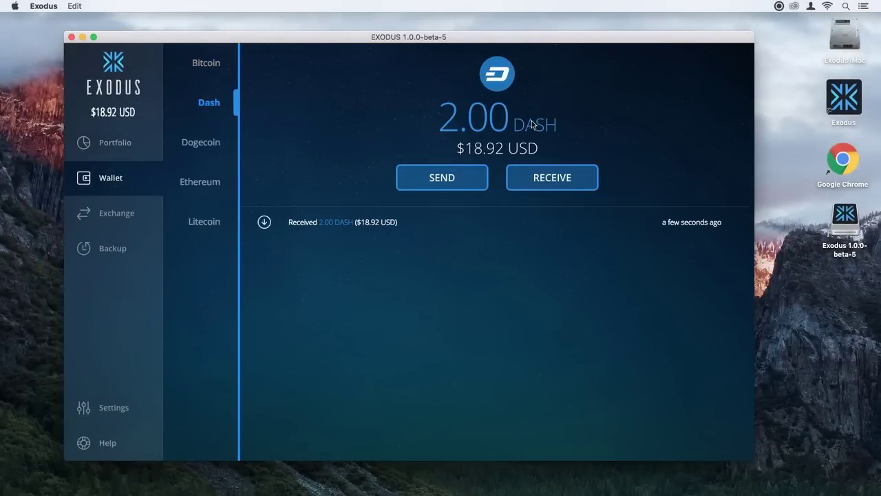
{"action": "left_click", "coordinate": [342, 222]}
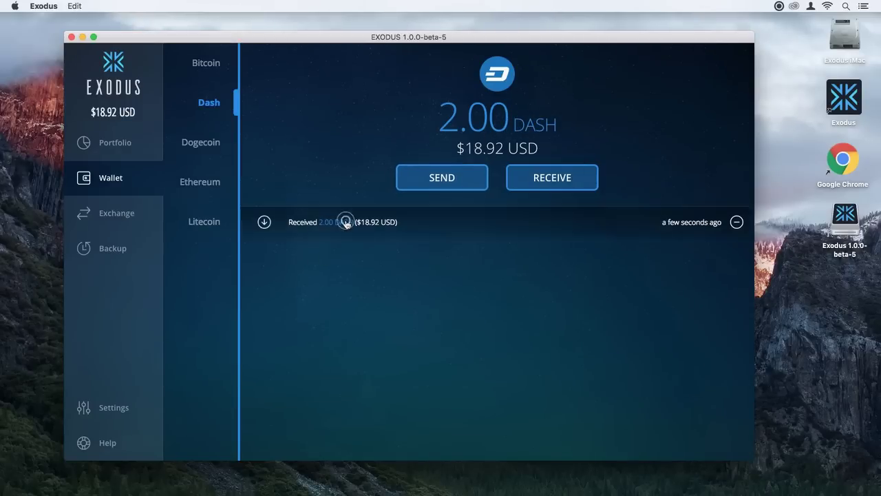
{"action": "left_click", "coordinate": [342, 222]}
{"action": "left_click", "coordinate": [103, 248]}
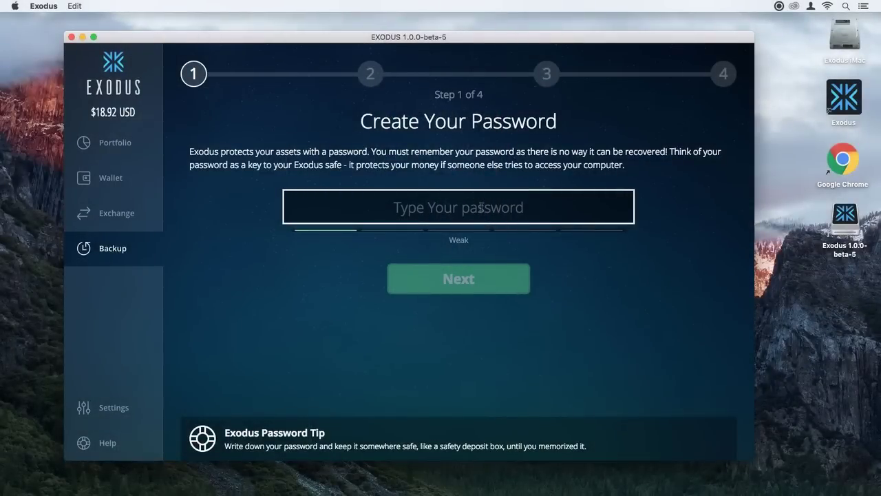
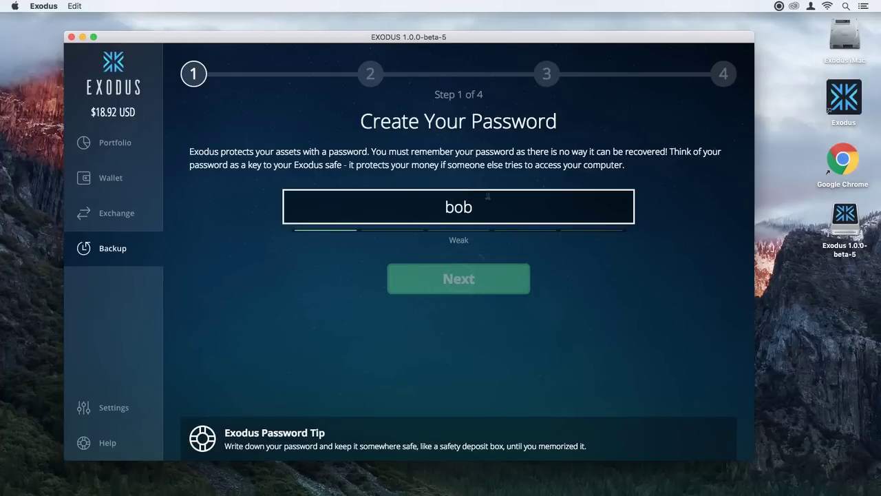
Type and clear several trial passwords, then enter a final password in the Create Your Password field
{"action": "double_click", "coordinate": [480, 202]}
{"action": "double_click", "coordinate": [436, 203]}
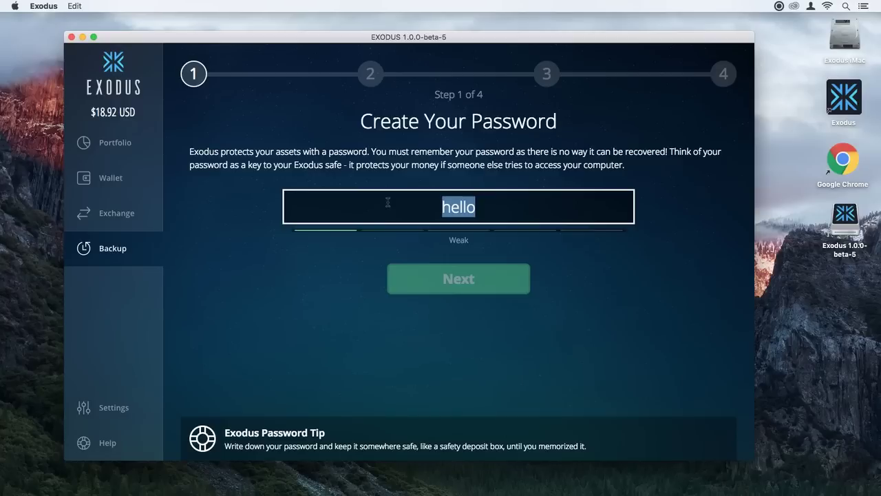
{"action": "key", "text": "BackSpace"}
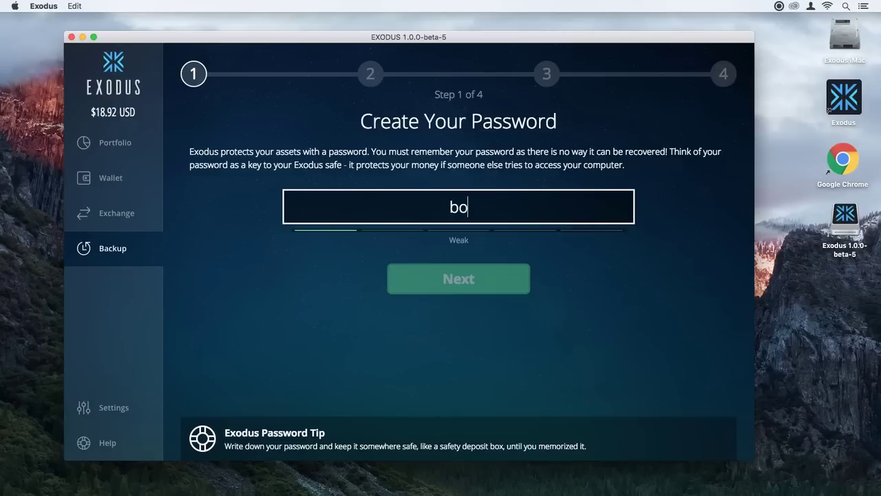
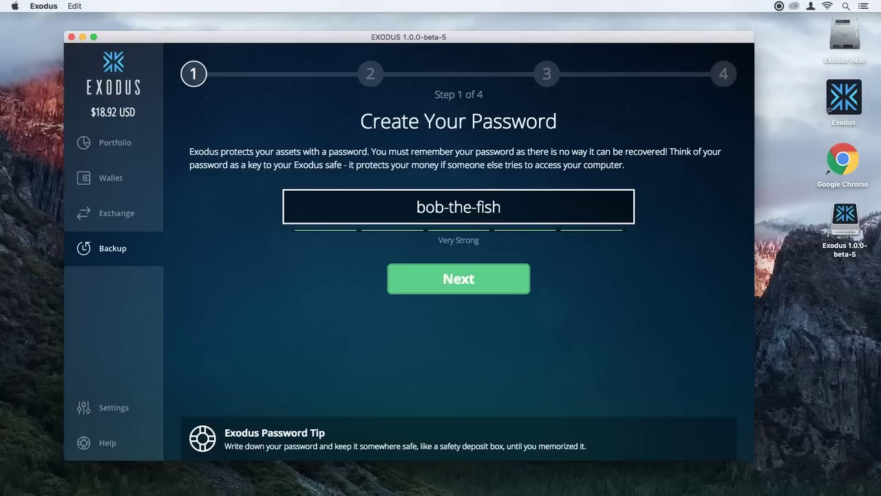